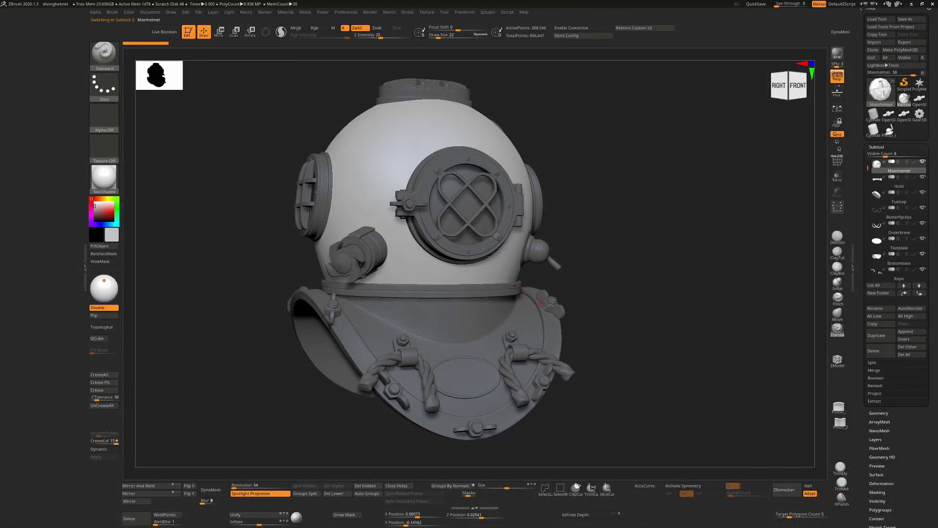
Step: Pass through the breastplate and Topbasering neck ring to select the screw, then shrink the brush slightly
alt+click(540, 303)
alt+click(498, 292)
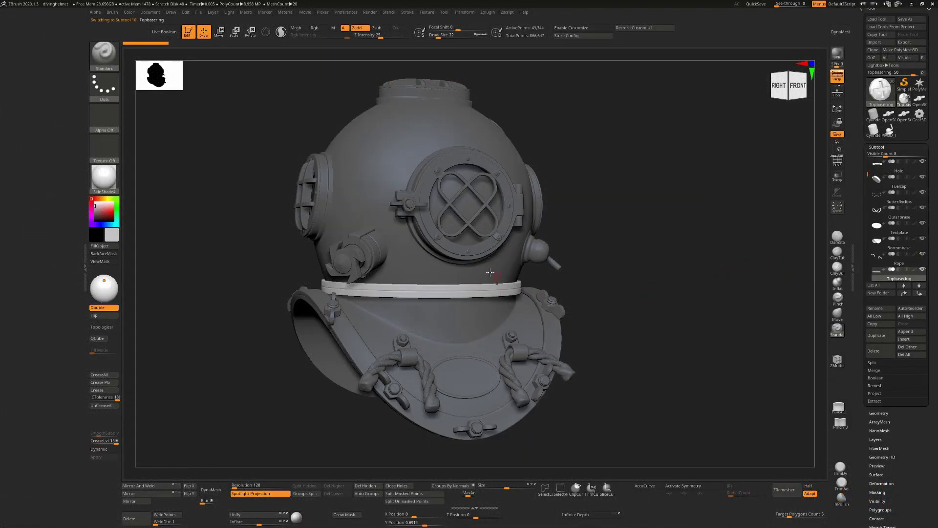
alt+click(477, 249)
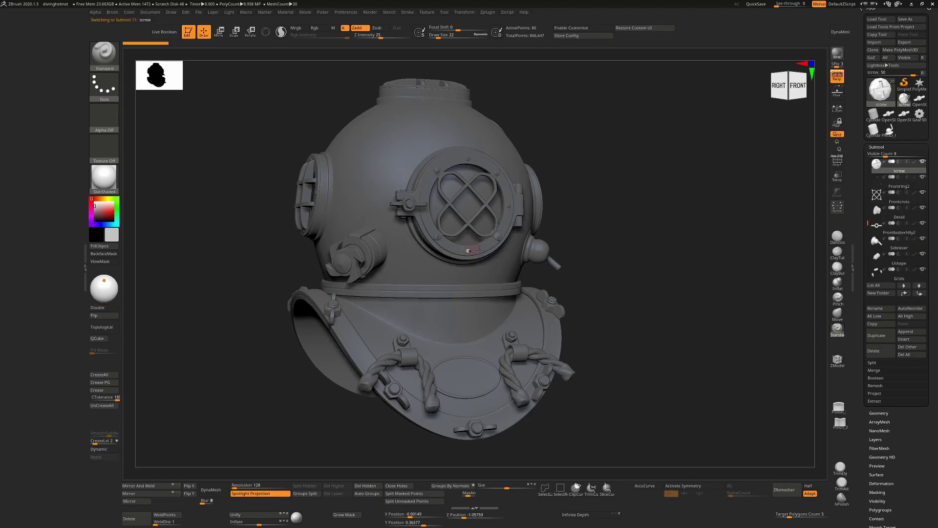
key(bracketleft)
Step: Dock the Zplugin menu with Scale Master in the left tray and turn the helmet to front view
click(490, 13)
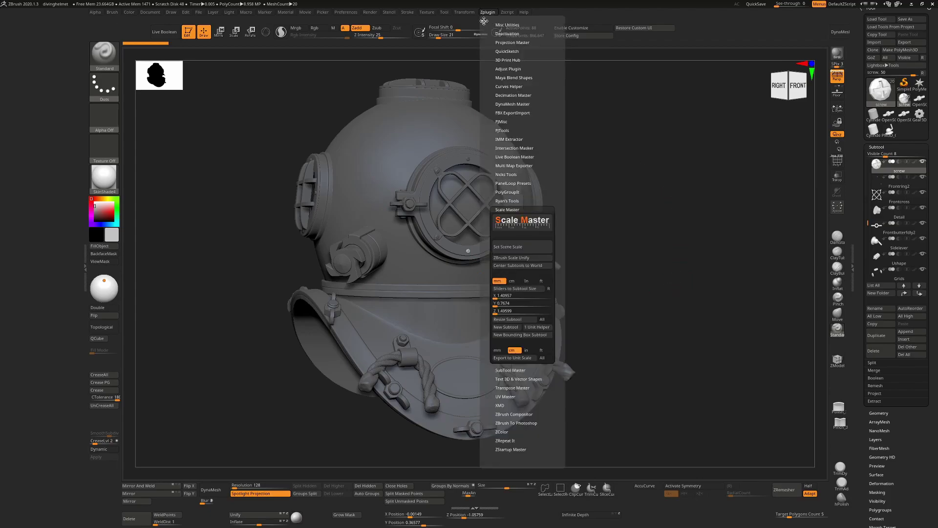
drag(484, 20, 51, 133)
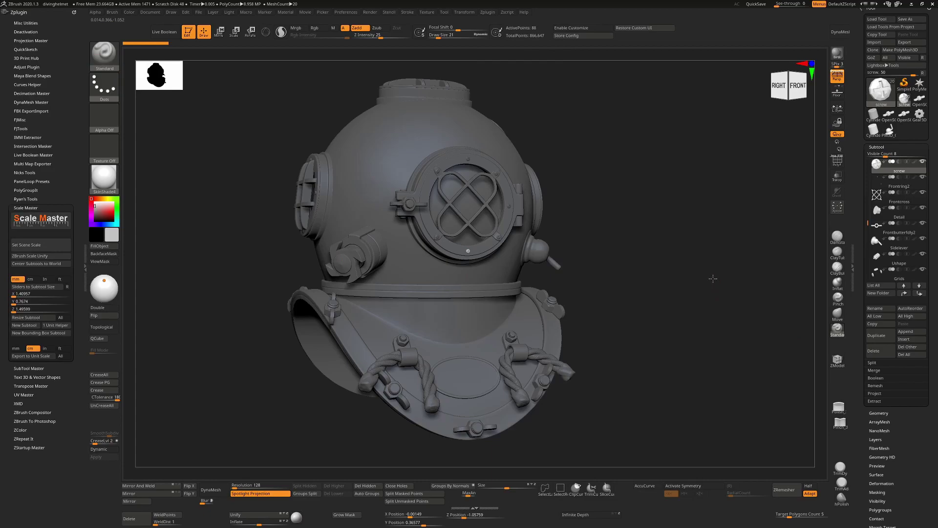
drag(713, 279, 711, 280)
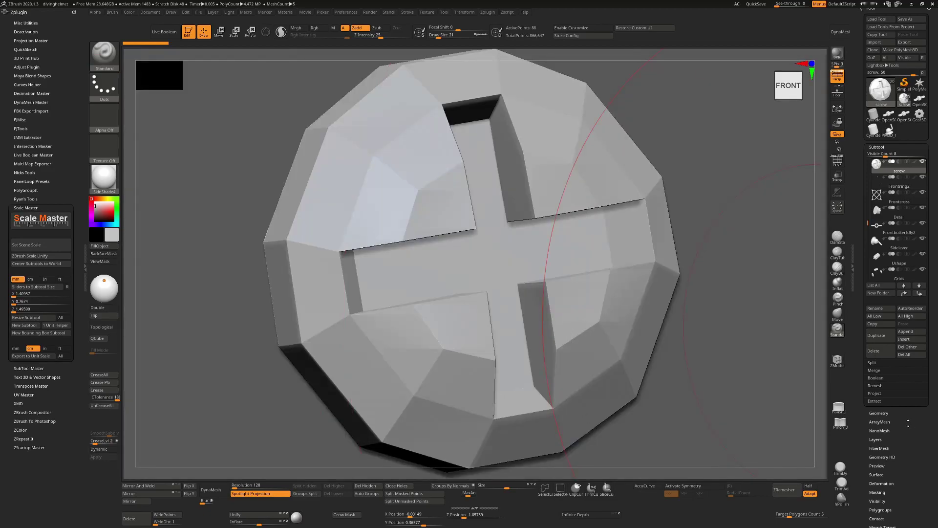
Step: Isolate the screw with Solo and set the draw size to 1
click(879, 413)
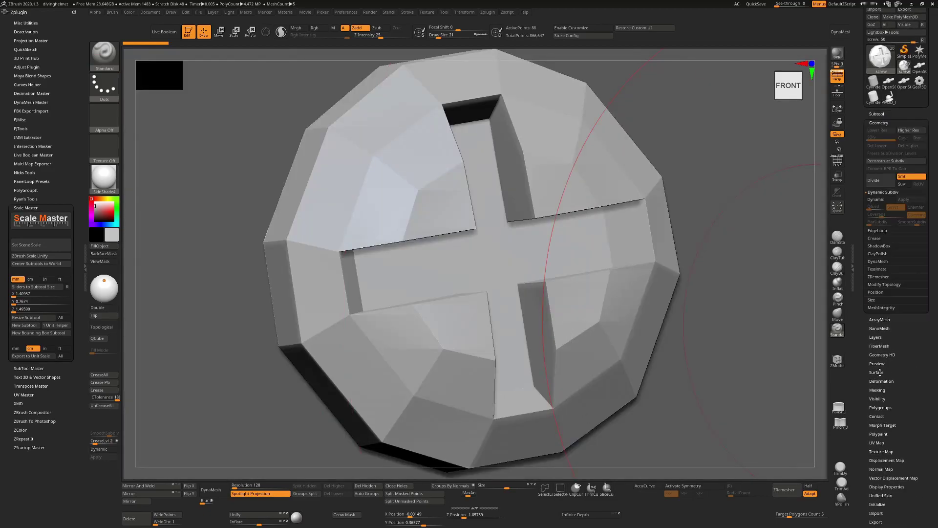
text(s1)
key(Return)
Step: Toggle Dynamic Subdiv on and off, leaving it off to show the faceted base mesh
click(876, 200)
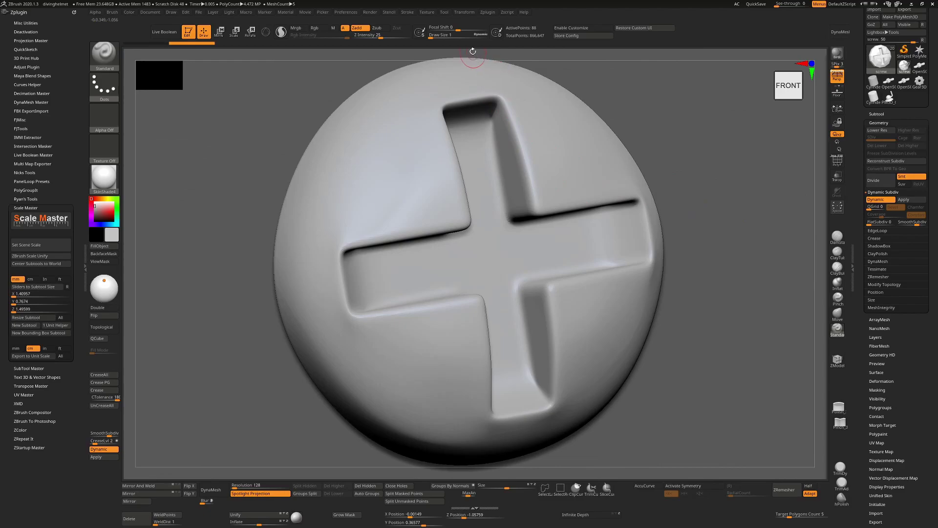
click(877, 200)
click(876, 200)
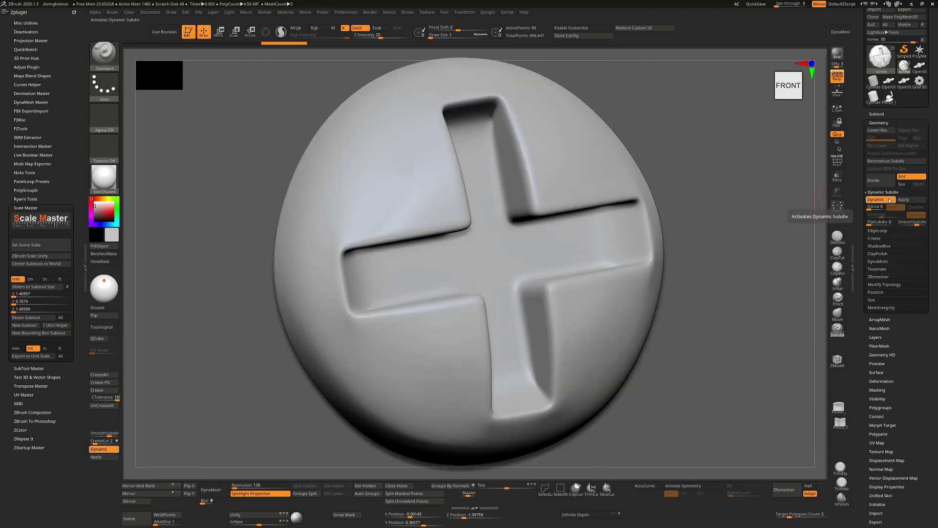
click(889, 200)
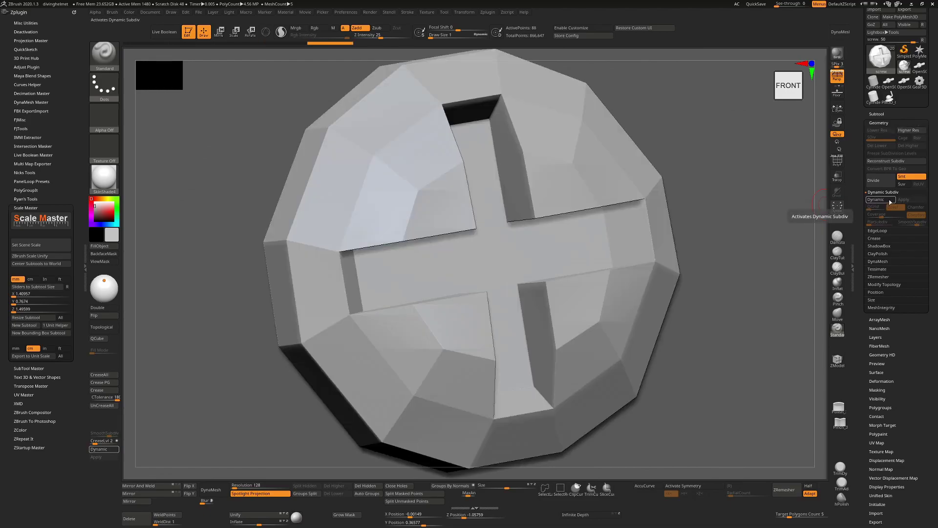
click(889, 200)
click(888, 200)
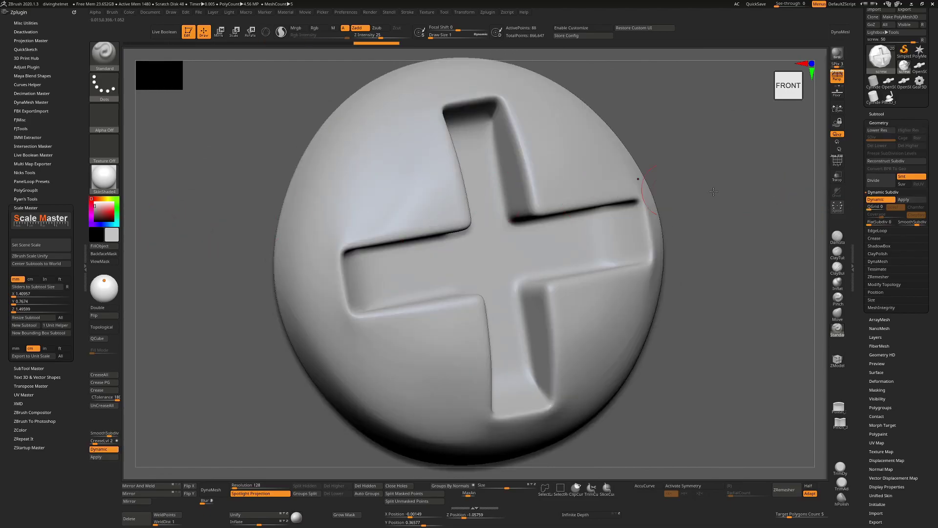
click(882, 201)
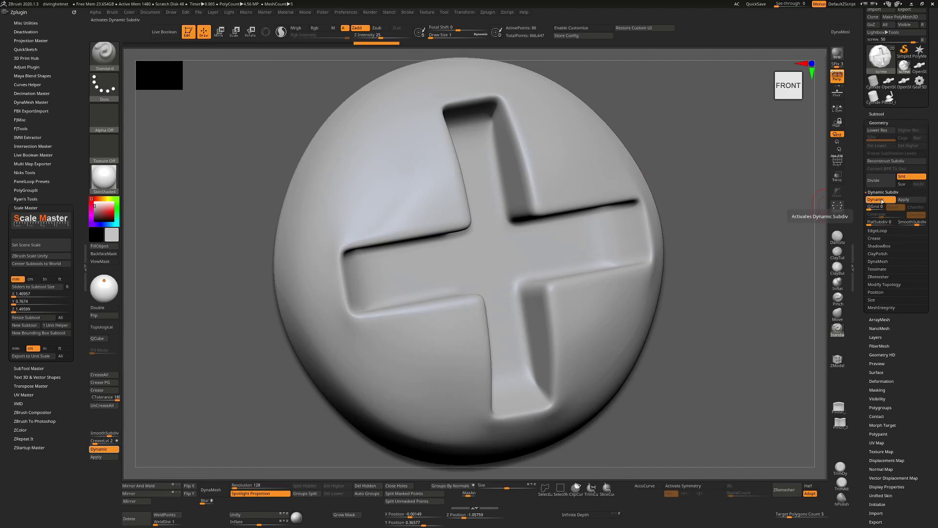
click(884, 202)
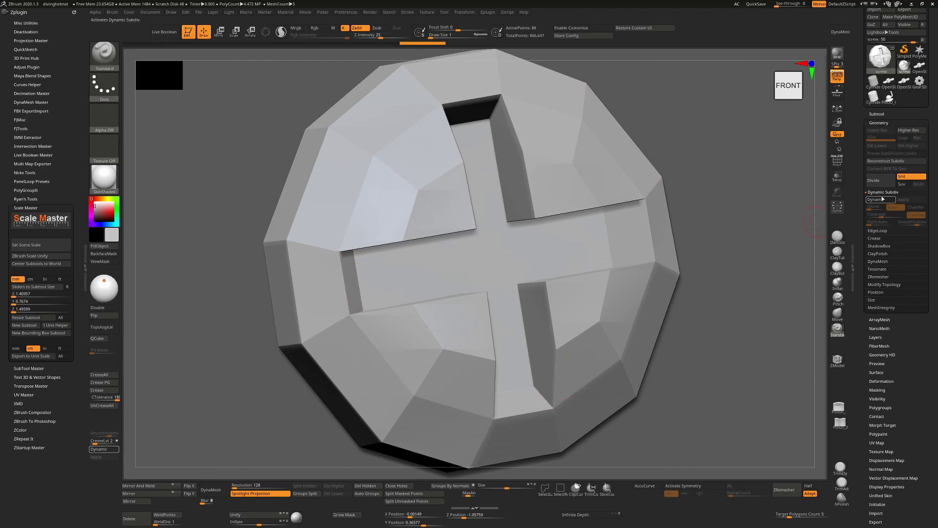
click(883, 200)
click(882, 200)
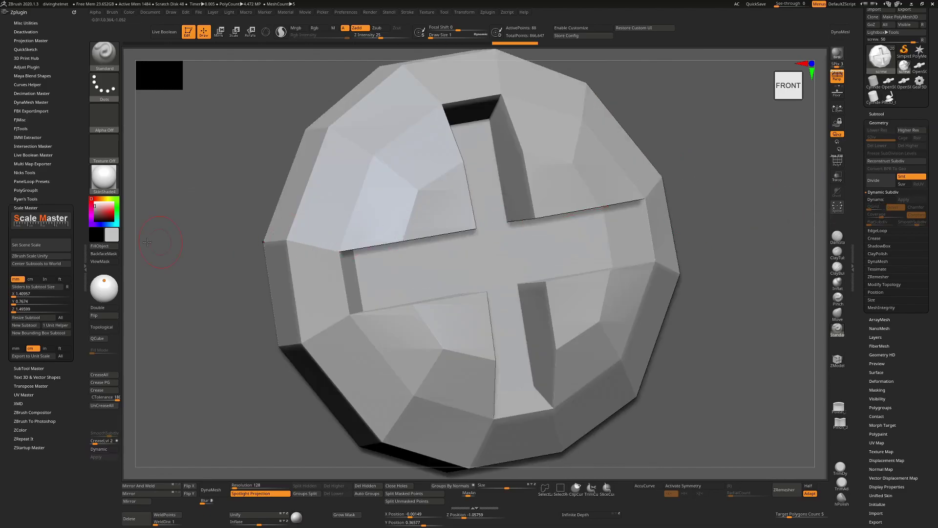
Step: Set the scene scale to 0.02 x 0.02 x 0.01 cm, switch units to mm, and load the screw's size
click(51, 245)
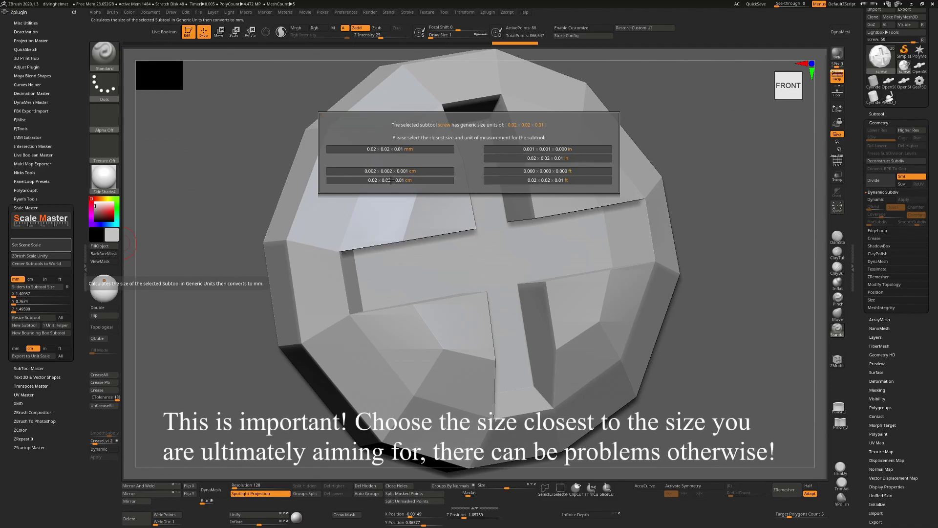
click(392, 180)
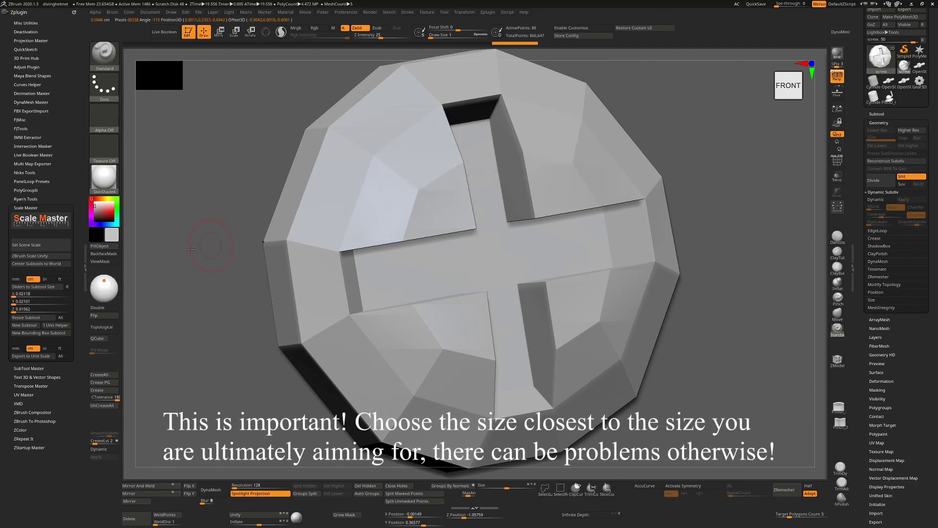
click(18, 280)
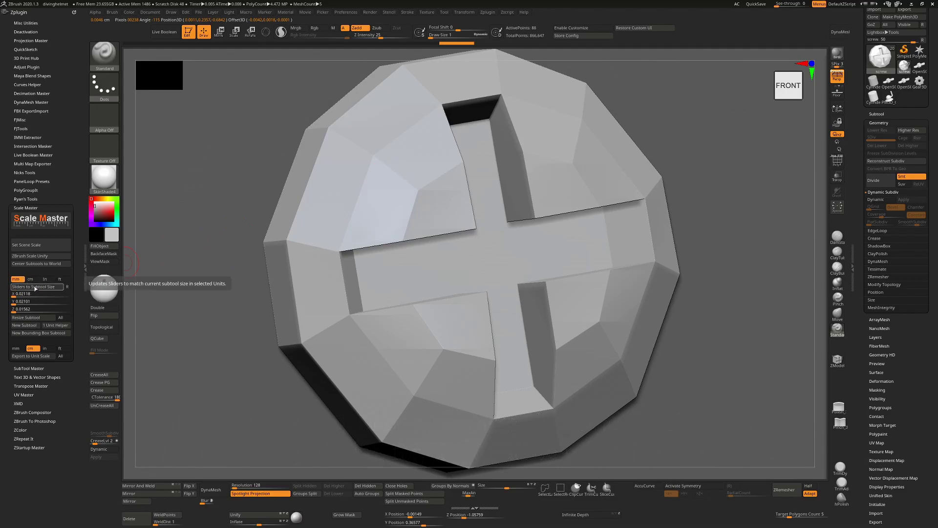
click(35, 288)
click(24, 296)
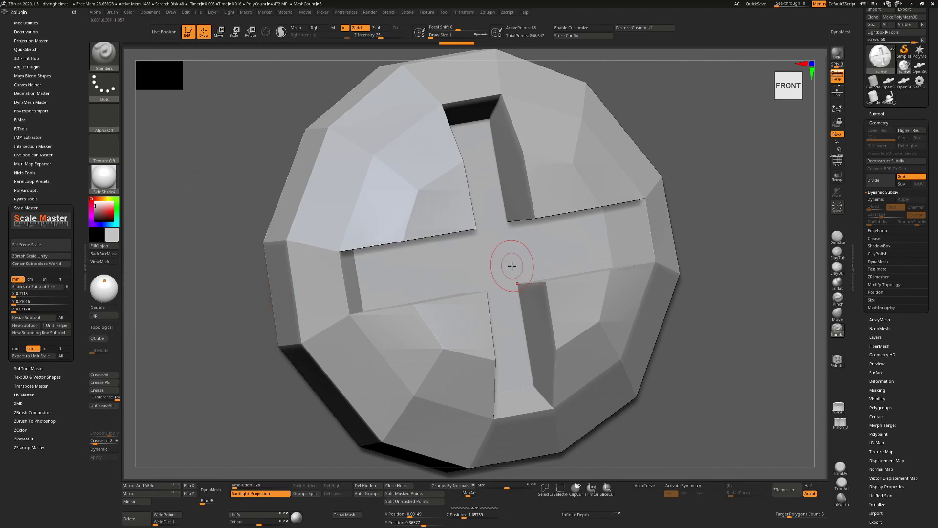
scroll(462, 264, down, 5)
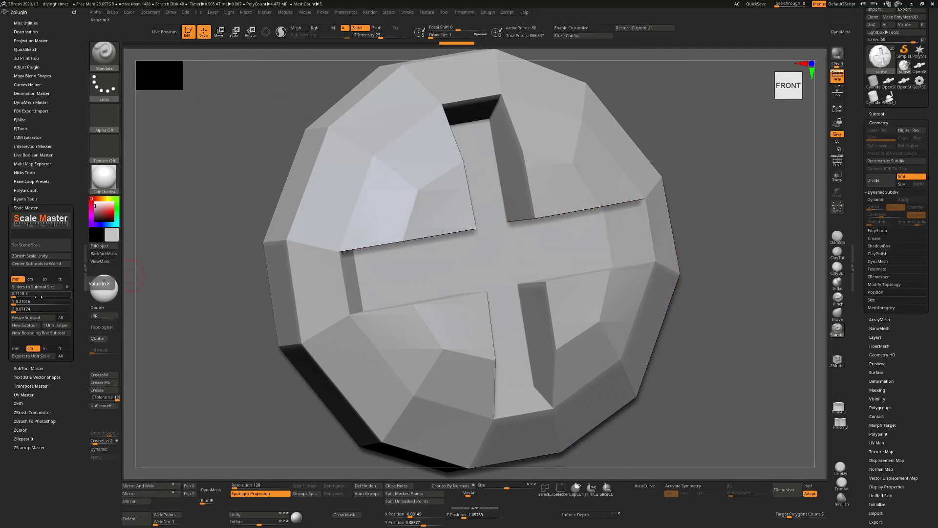
click(878, 200)
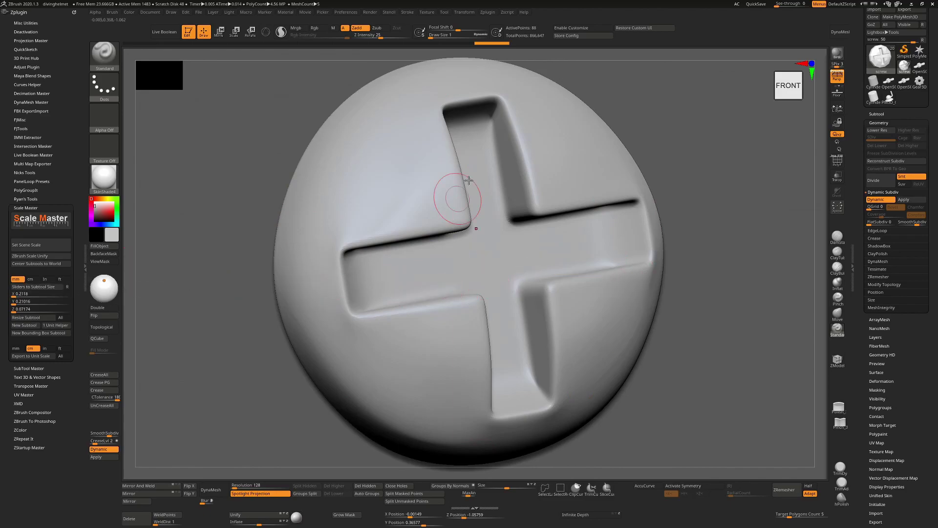
click(883, 200)
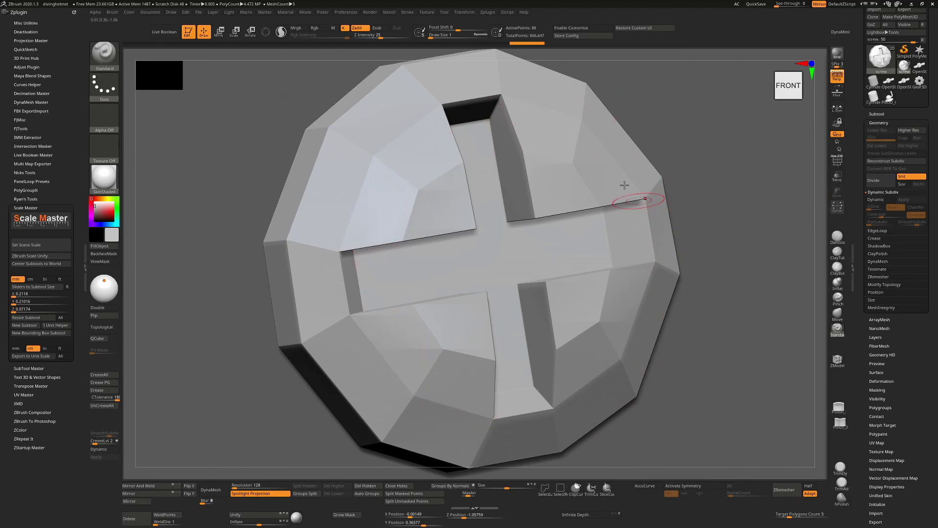
Step: Subdivide the screw twice and reload its size, about 0.203 × 0.203 × 0.072 mm
click(883, 184)
click(882, 185)
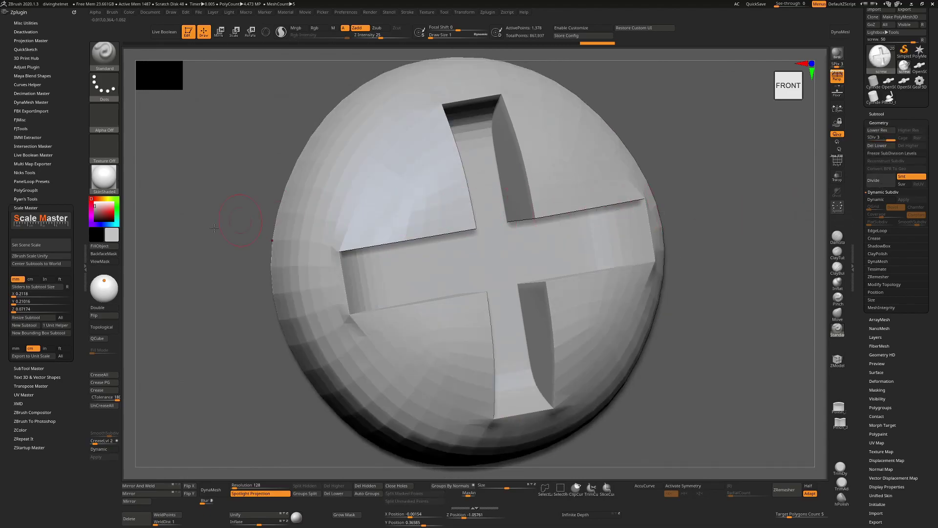
click(47, 288)
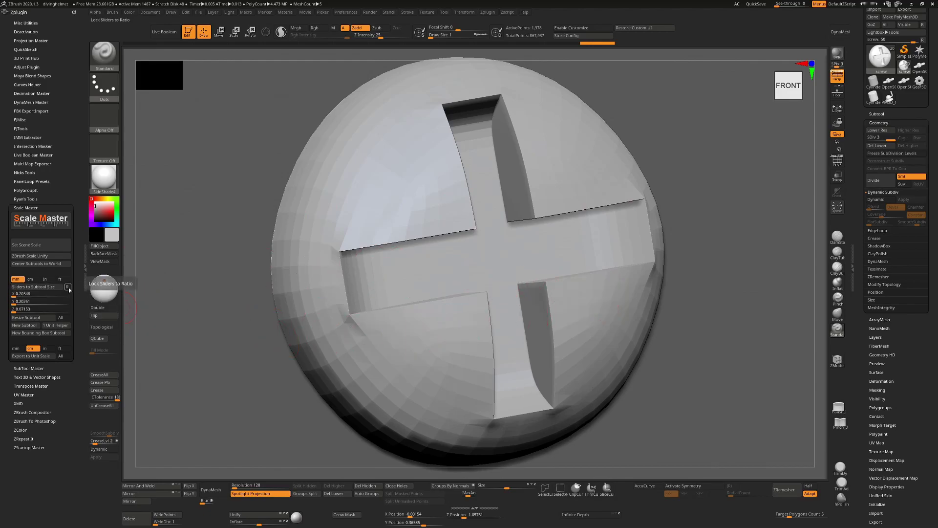
Step: Enter 3 as the screw's X size in Scale Master
click(47, 295)
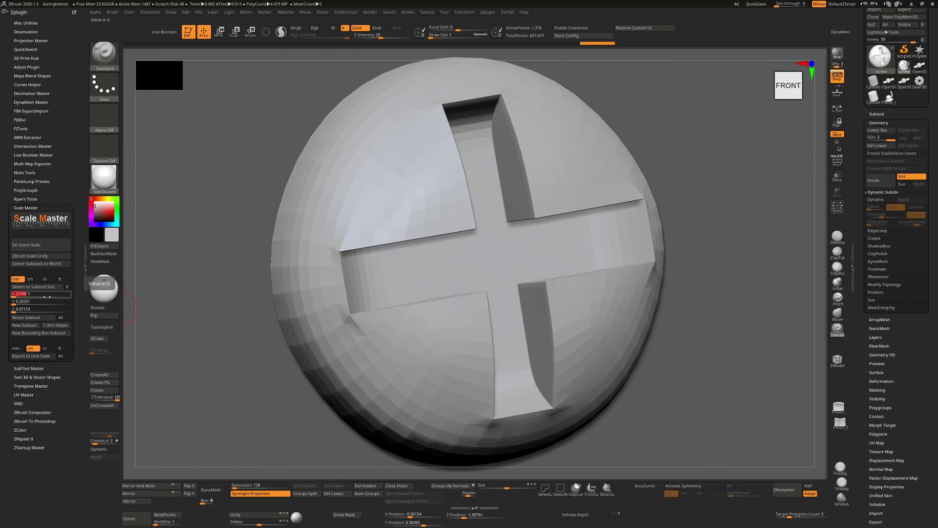
text(3)
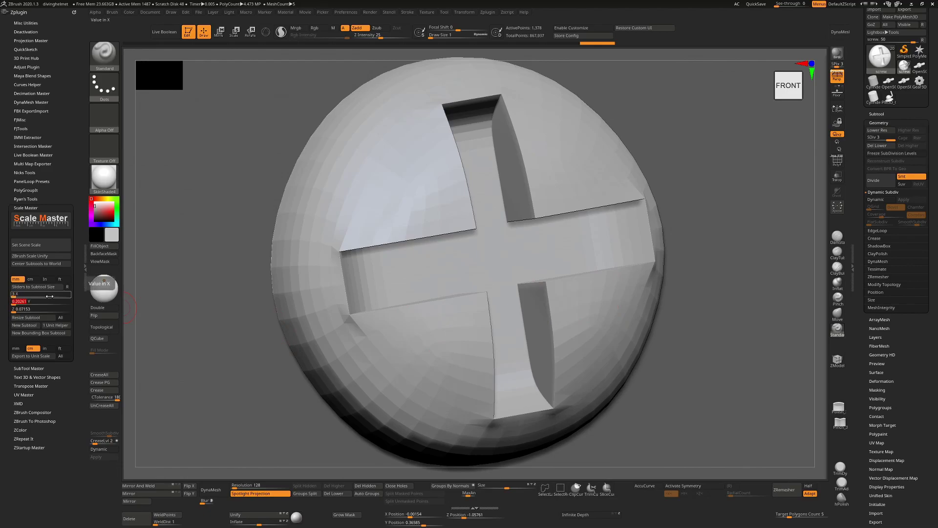
key(Return)
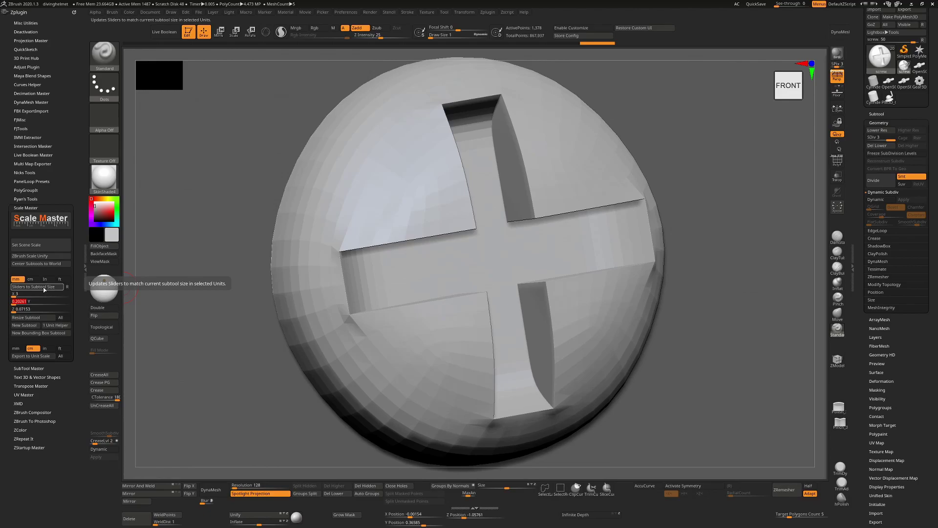
Step: Lock the sliders to ratio and set X to 3, making Y 2.987 and Z 1.055
click(68, 288)
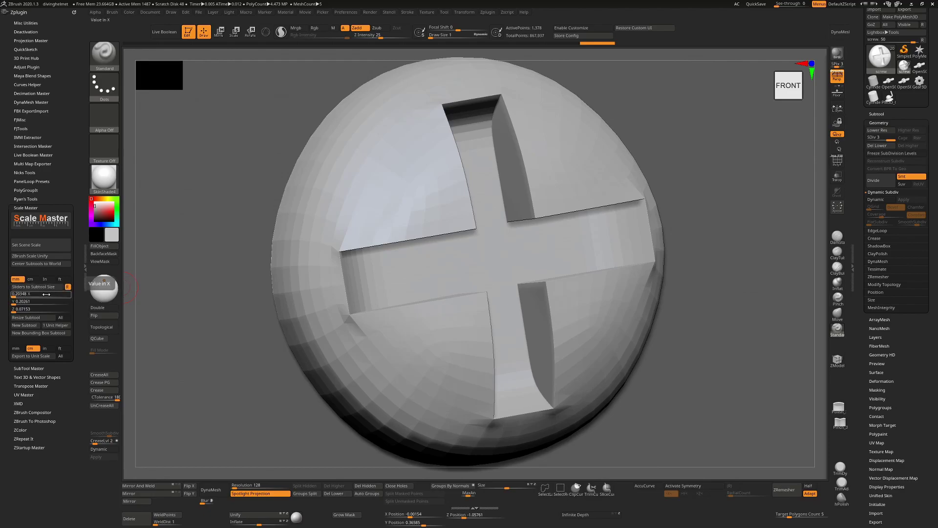
click(47, 294)
text(3)
key(Return)
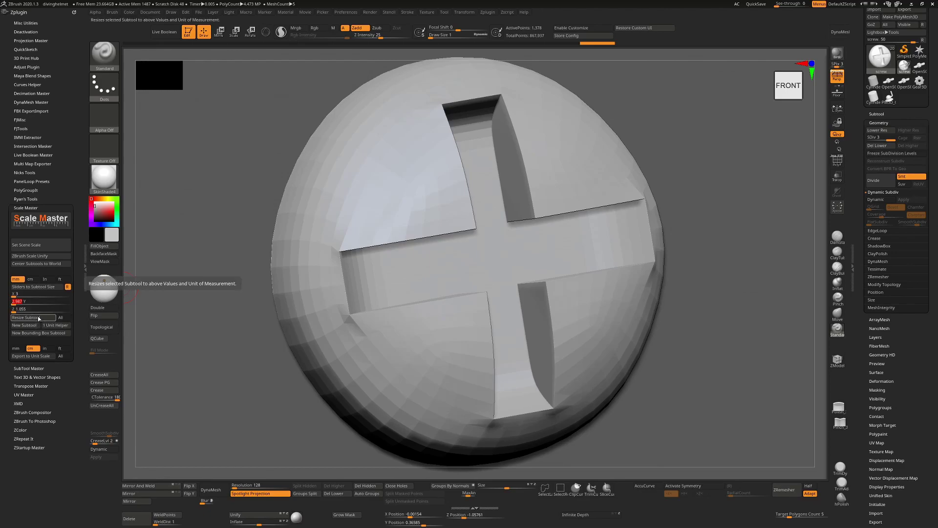
Step: With All enabled, resize every helmet subtool so the screw becomes 3 × 2.987 × 1.055 mm
click(40, 318)
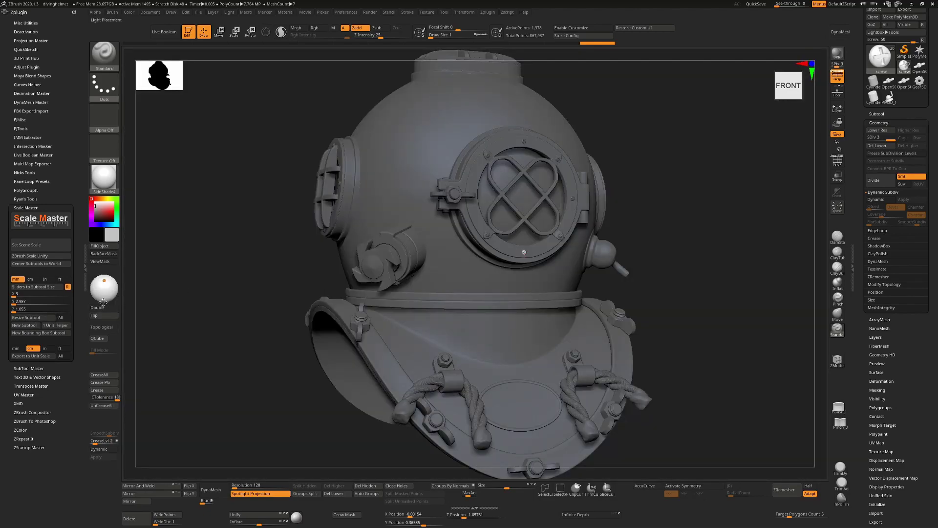
click(63, 319)
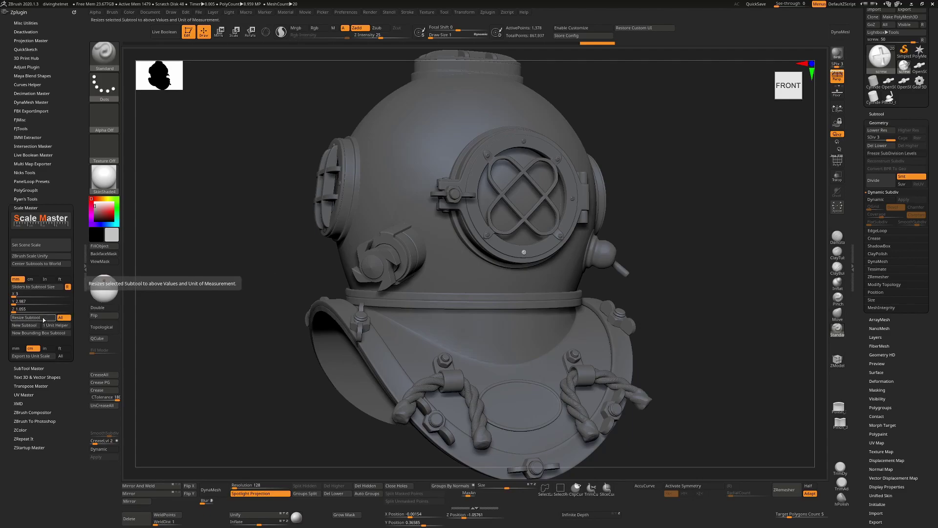
click(45, 318)
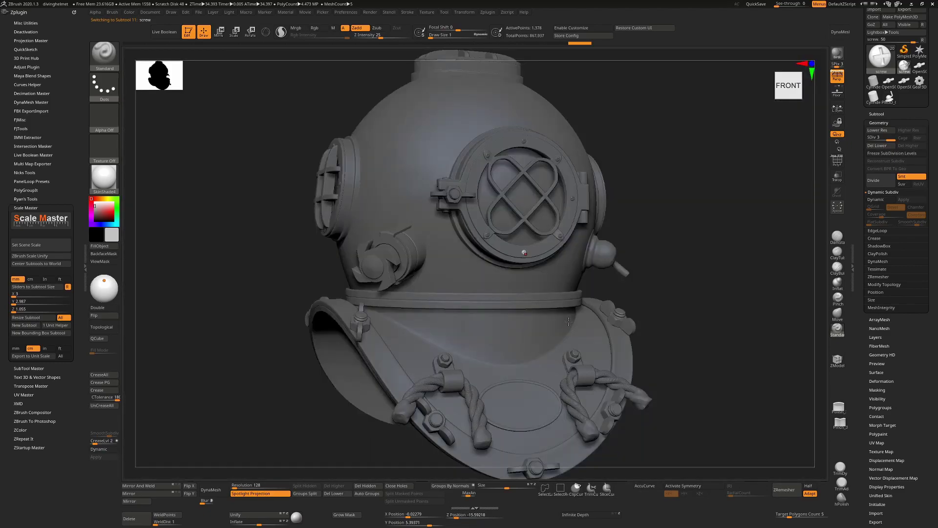
Step: Bring the whole helmet back into view and read the screw's new size, about 2.998 × 2.985 × 1.053 mm
drag(707, 282, 424, 309)
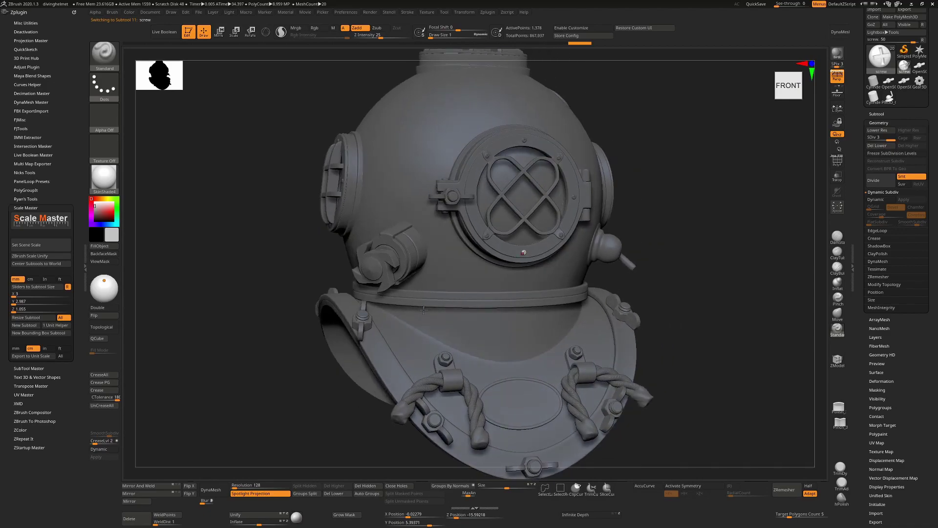
click(44, 288)
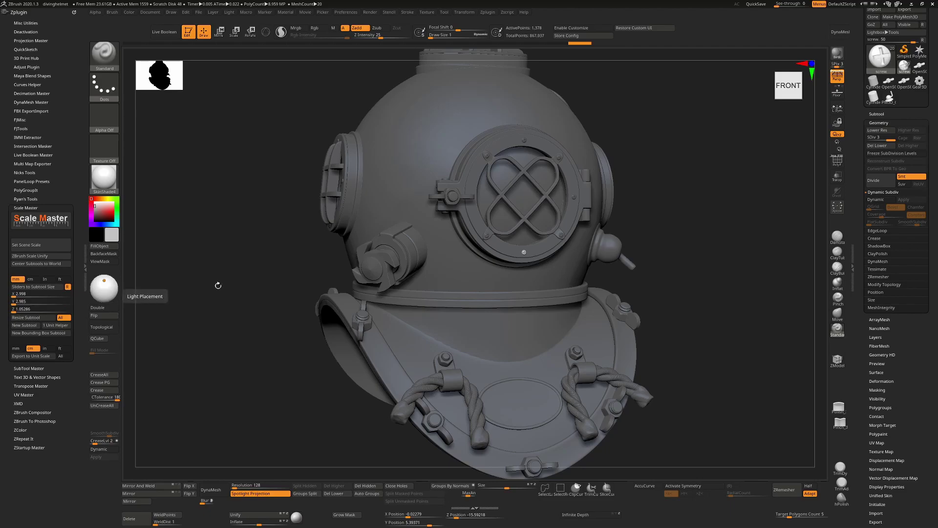
Step: Read the porthole latch and ring sizes (ring about 104.6 × 92.1 × 29.9 mm) and orbit to inspect them
alt+click(456, 192)
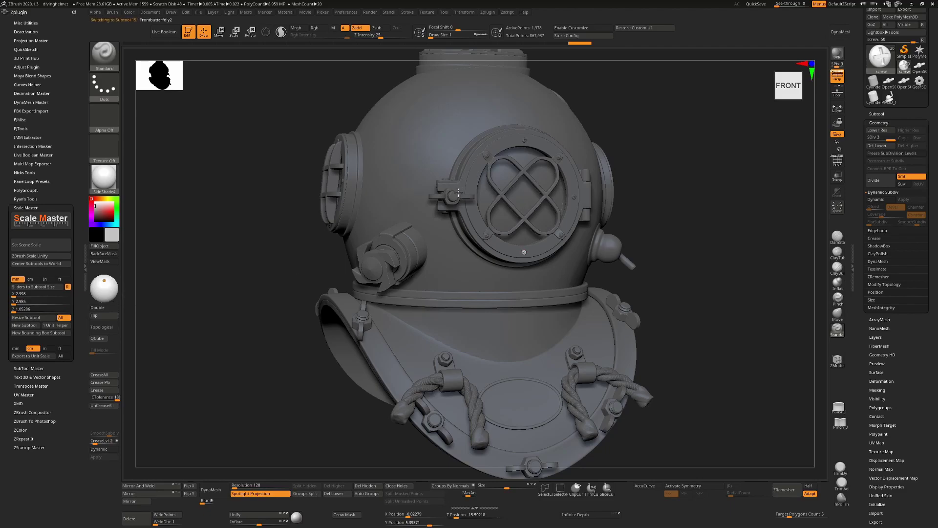
click(49, 288)
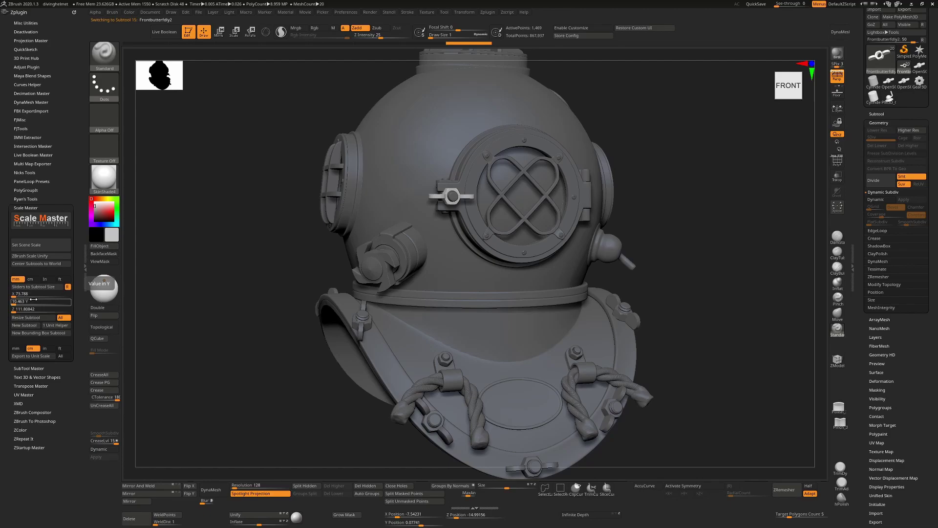
drag(709, 220, 611, 220)
alt+click(472, 194)
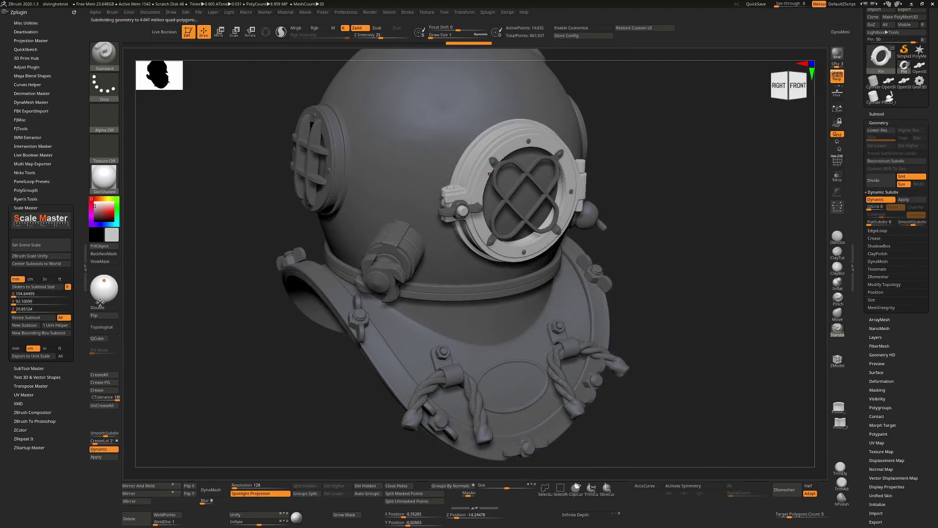
drag(671, 233, 673, 216)
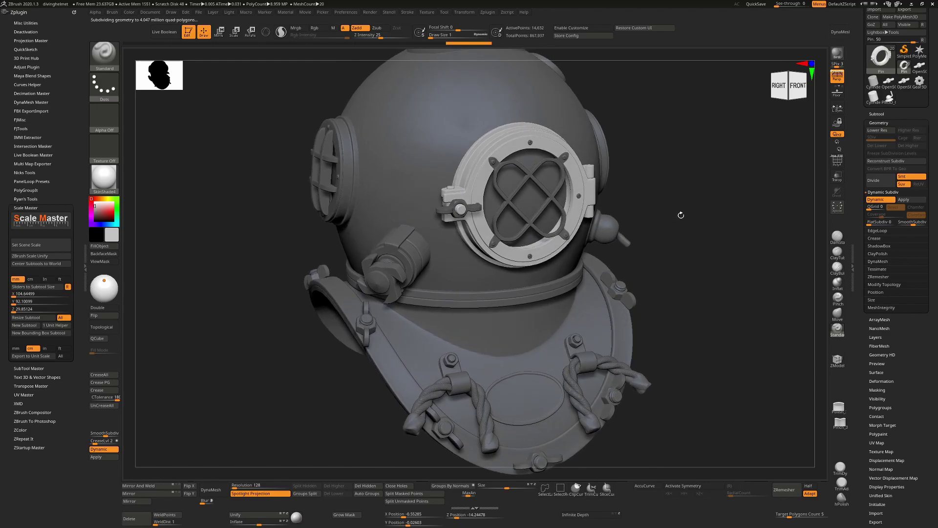
drag(662, 168, 460, 183)
shift+drag(639, 196, 511, 289)
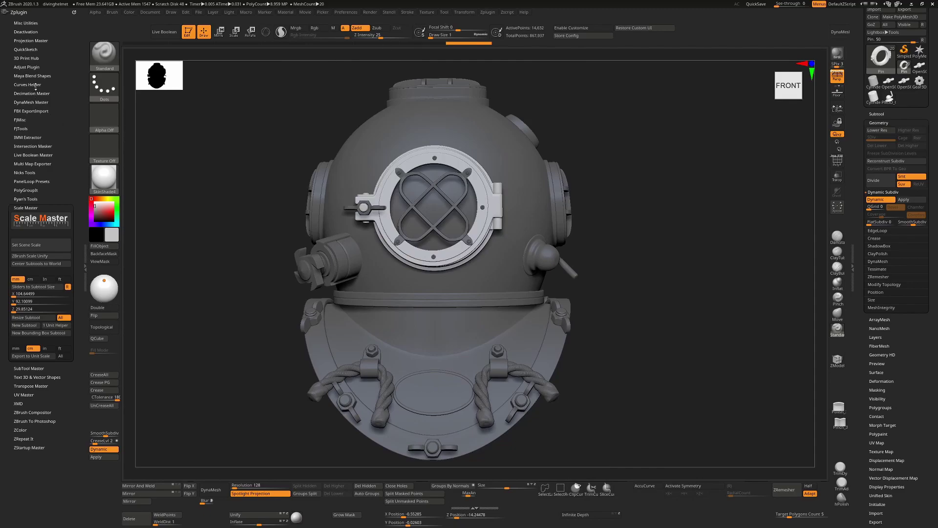
Step: In 3D Print Hub, update size ratios from the screw and choose 3.00 x 2.99 x 1.05 mm
click(34, 58)
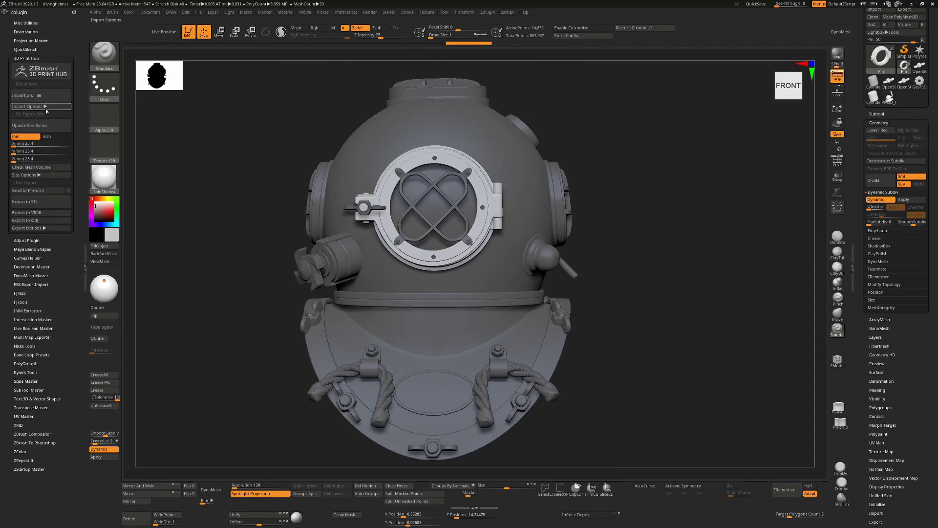
click(39, 126)
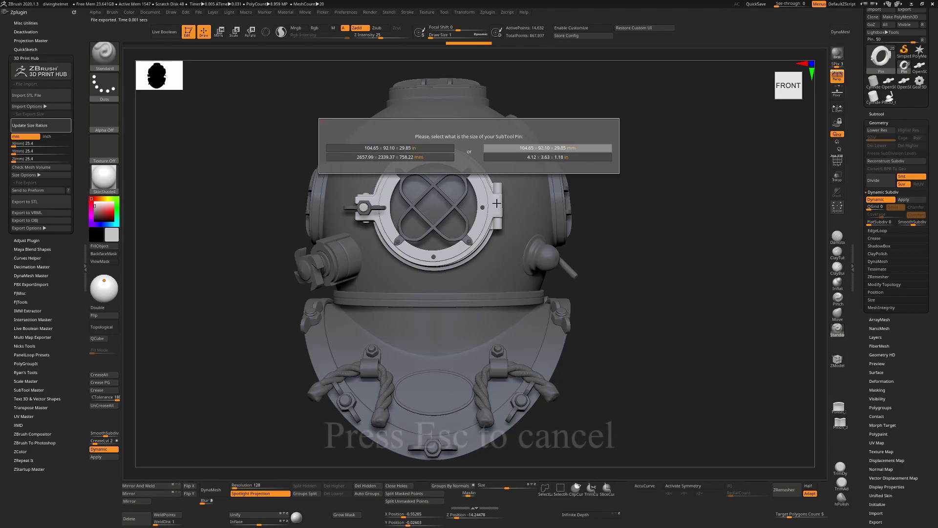
key(Escape)
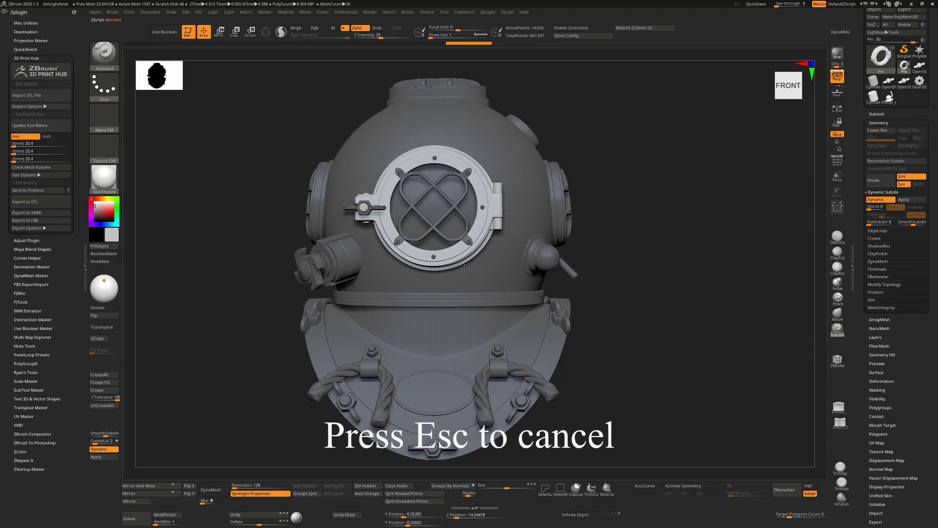
alt+click(433, 256)
click(30, 125)
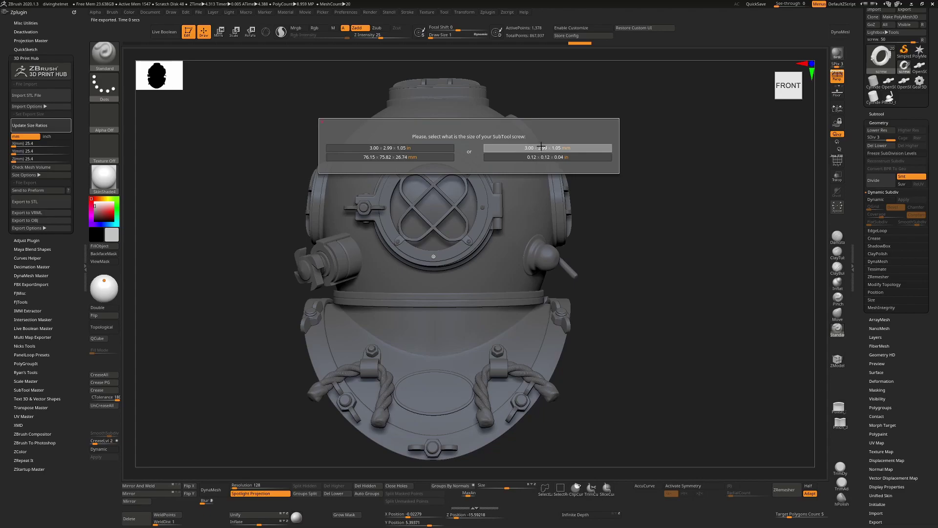
click(542, 147)
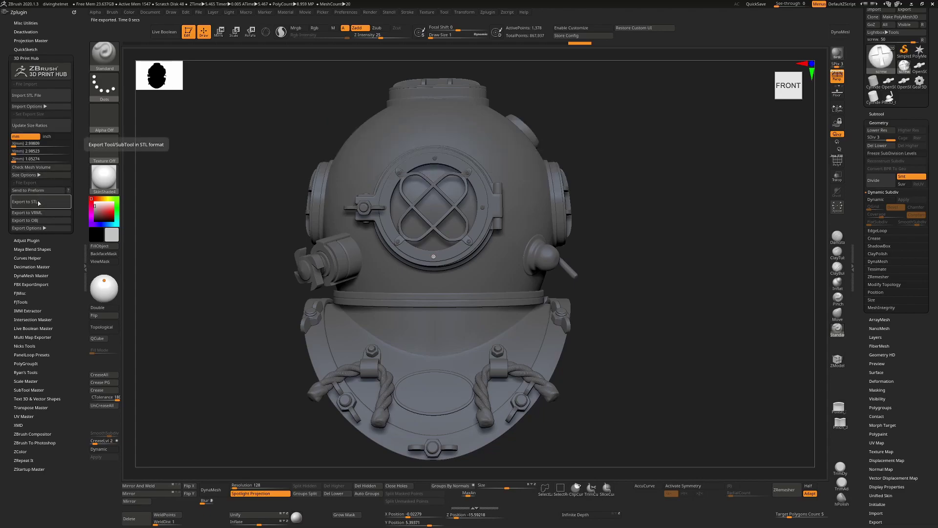
Step: In 3D Print Hub's export options, export All subtools as separate binary files
click(42, 228)
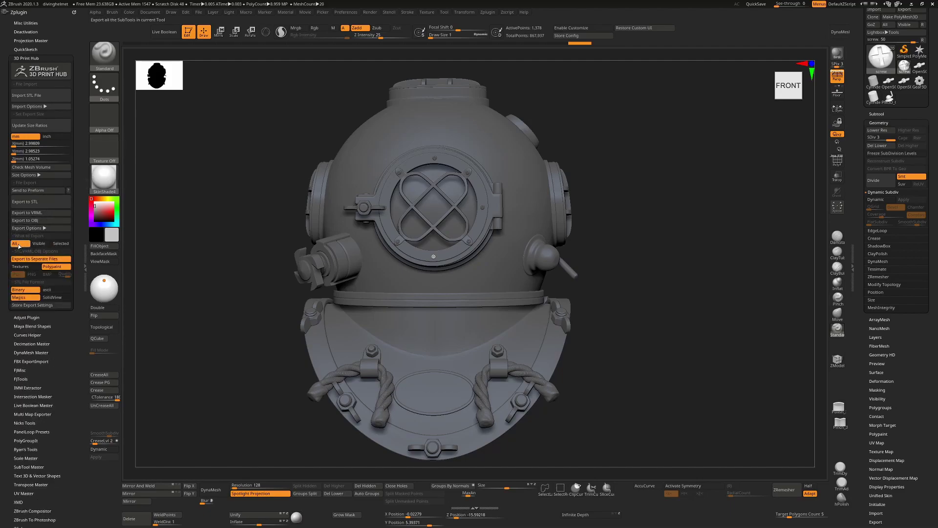
click(28, 246)
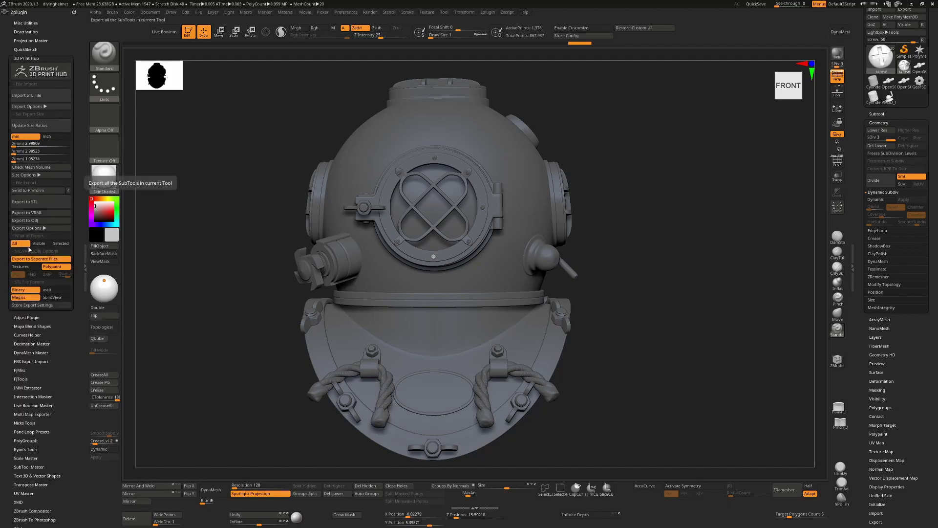
click(53, 266)
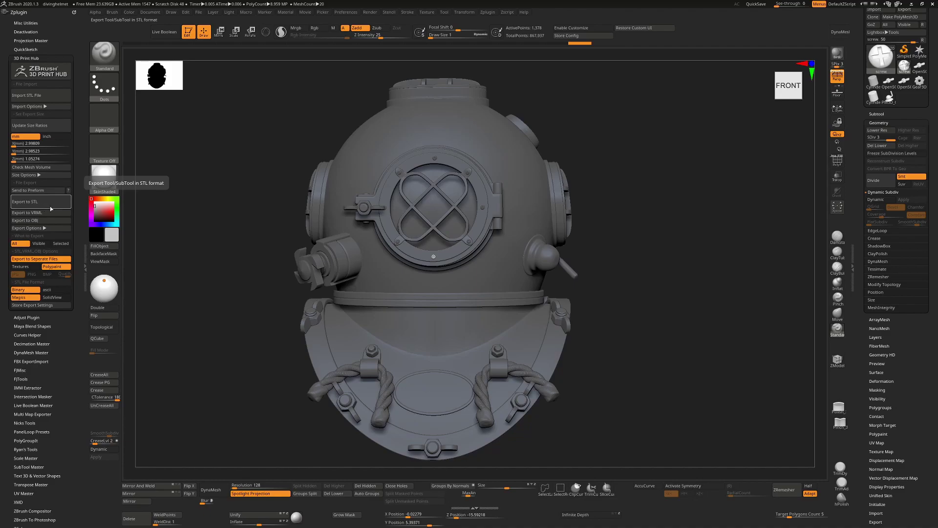
drag(228, 268, 631, 247)
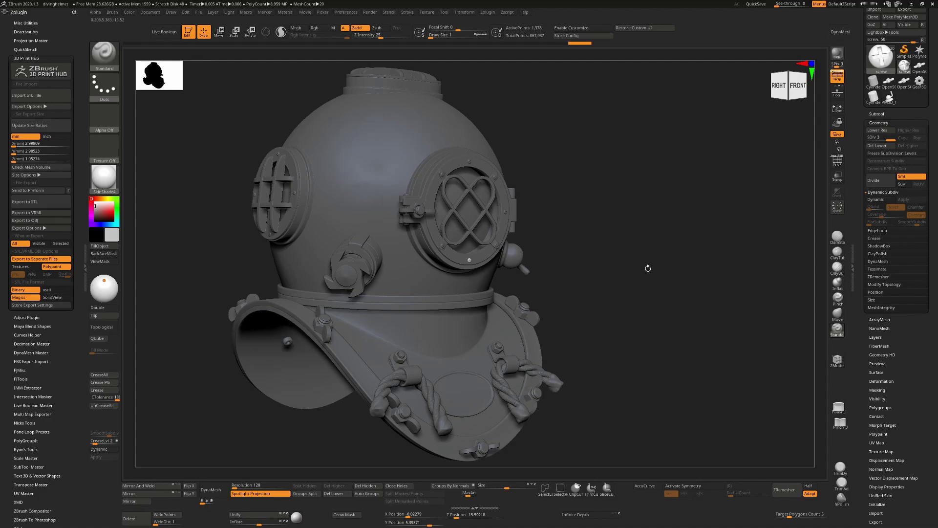
drag(655, 266, 652, 262)
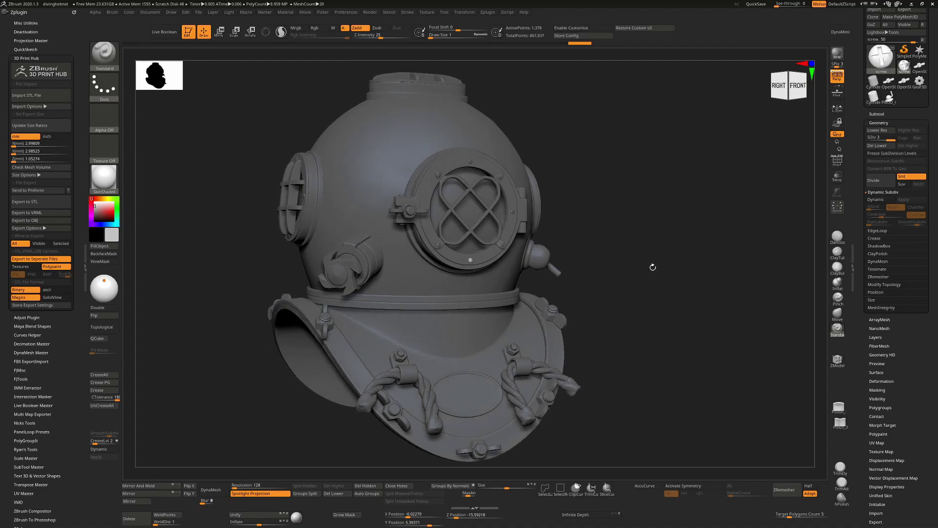